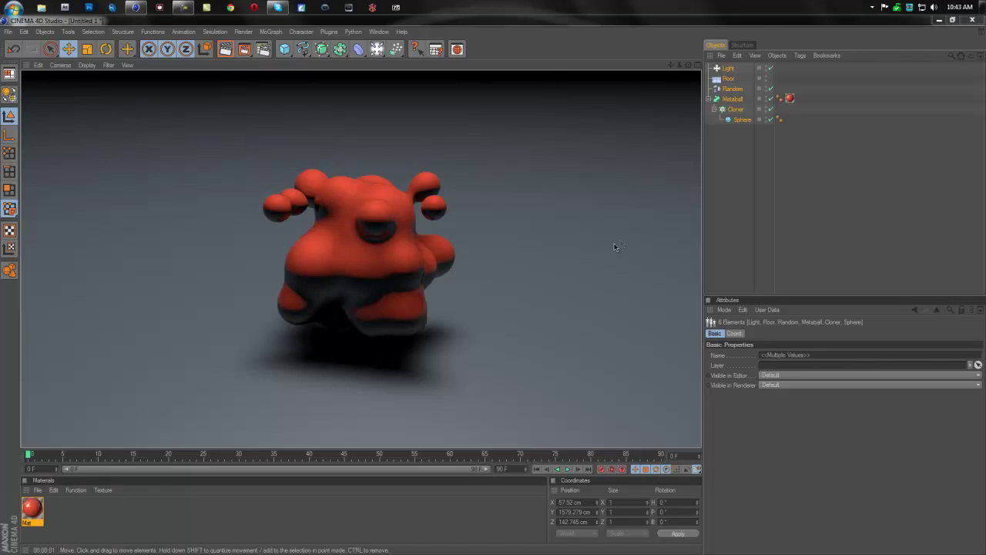
Step: Leave the render preview and return to the editor view showing the Light object's settings
left_click(750, 151)
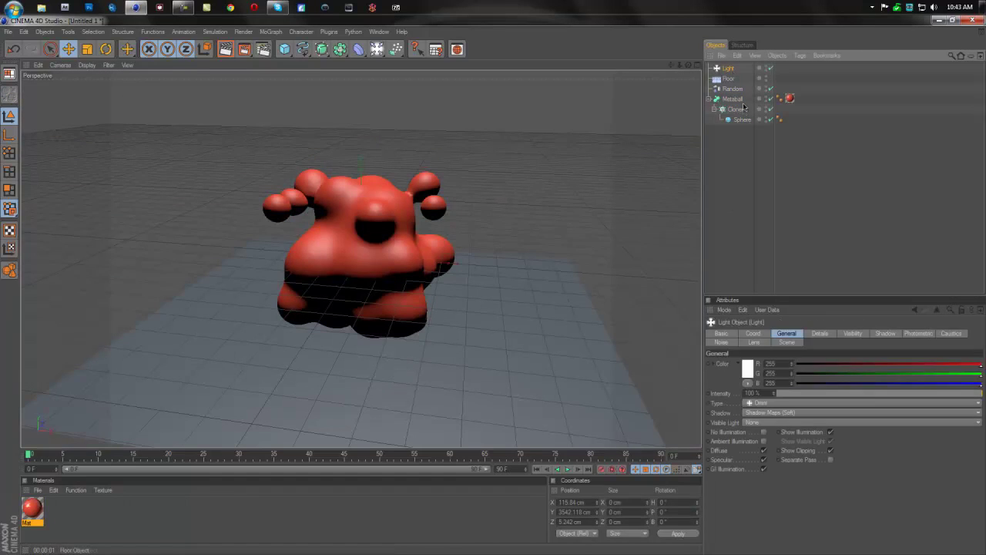
Step: Delete every object in the old scene and add a new Sphere
key("ctrl+a")
key("Delete")
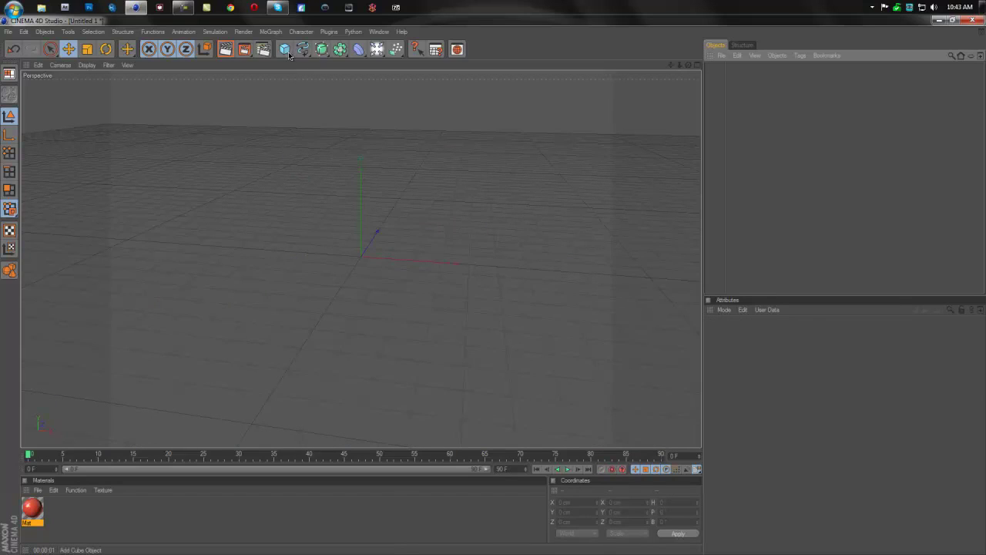
left_click_drag(289, 56, 384, 67)
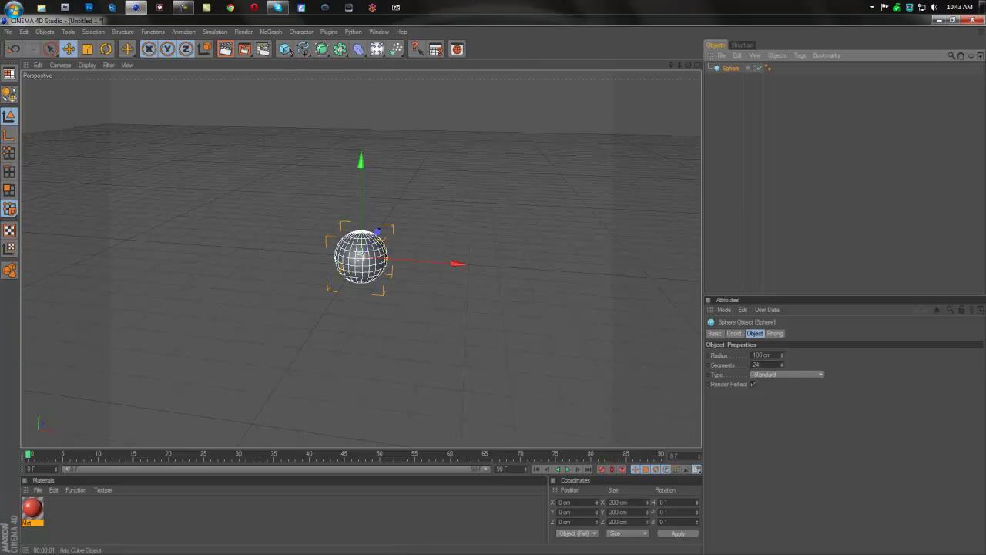
Step: Add a MoGraph Cloner, nest the Sphere under it, and select the Cloner
left_click(275, 32)
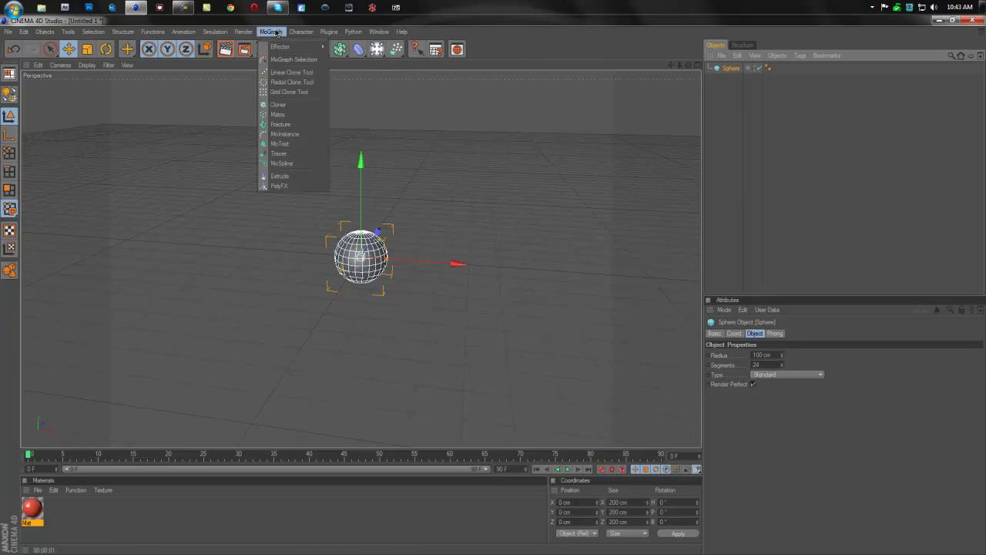
left_click(301, 107)
left_click(731, 78)
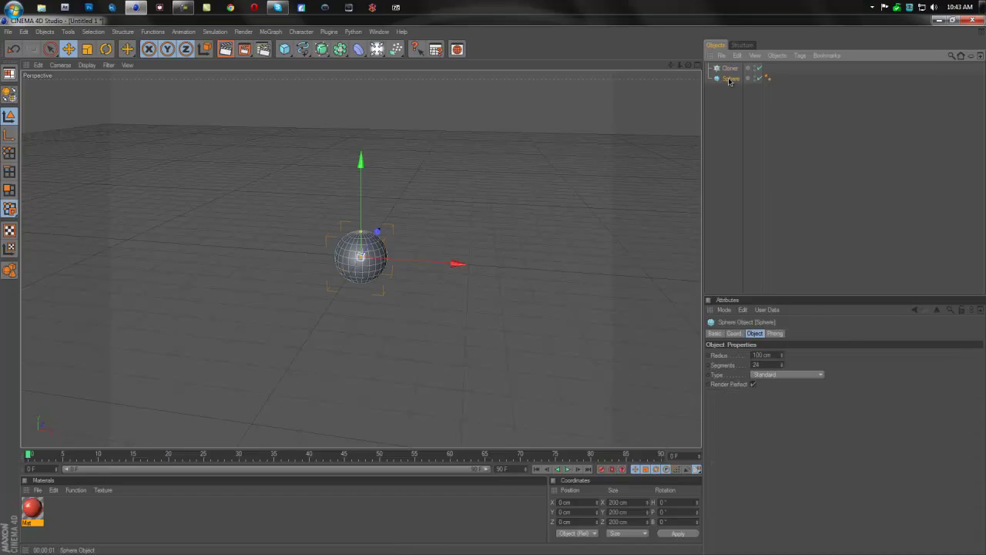
left_click_drag(733, 83, 735, 70)
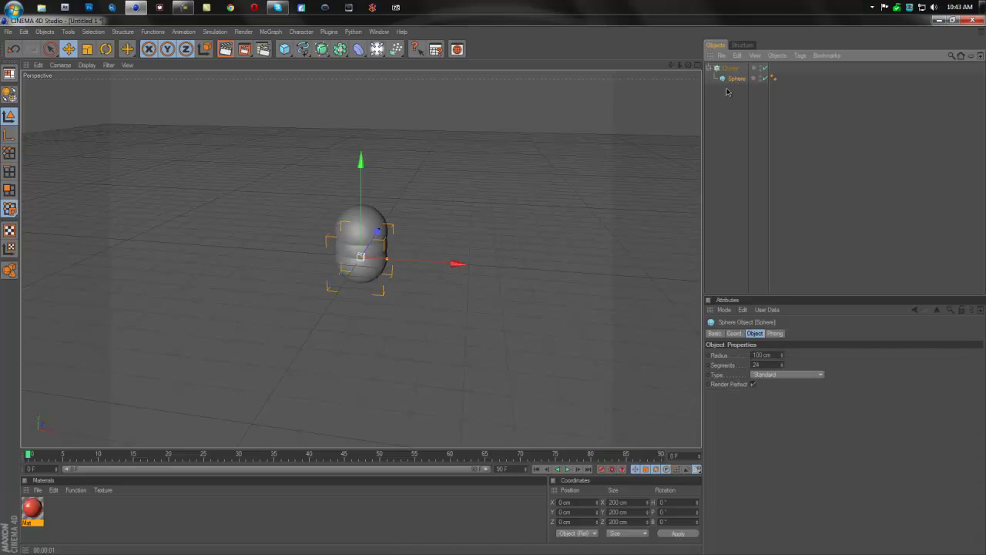
left_click(731, 69)
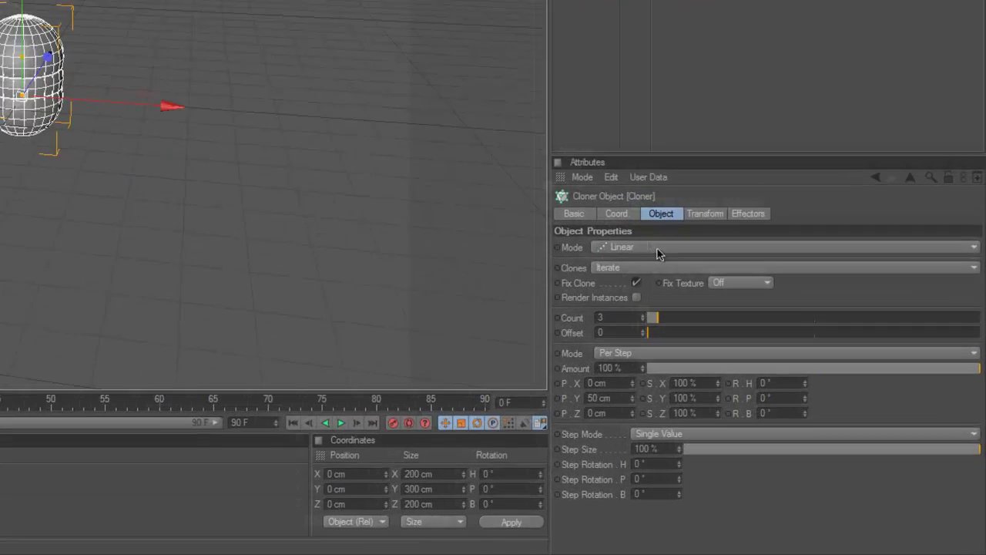
Step: Switch the Cloner to Grid Array mode and size it 299 × 337 × 472 cm
left_click(666, 247)
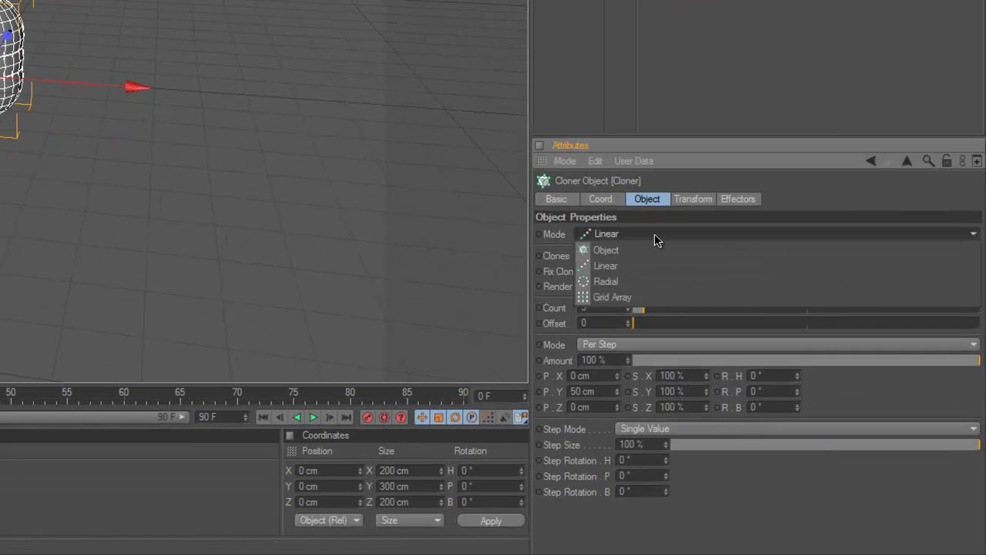
left_click(658, 301)
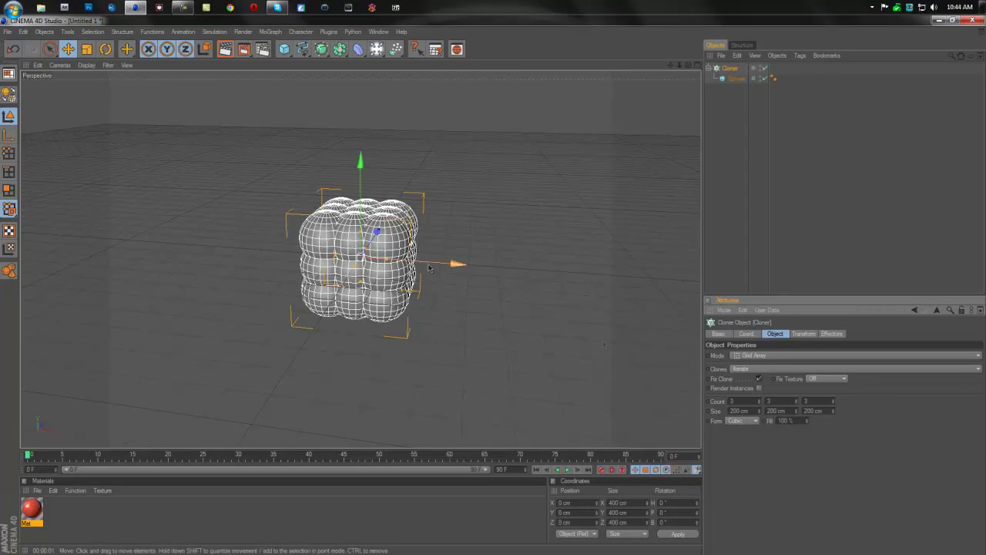
mouse_move(760, 414)
left_mouse_down()
mouse_move(759, 392)
mouse_move(796, 411)
mouse_move(776, 310)
left_mouse_up()
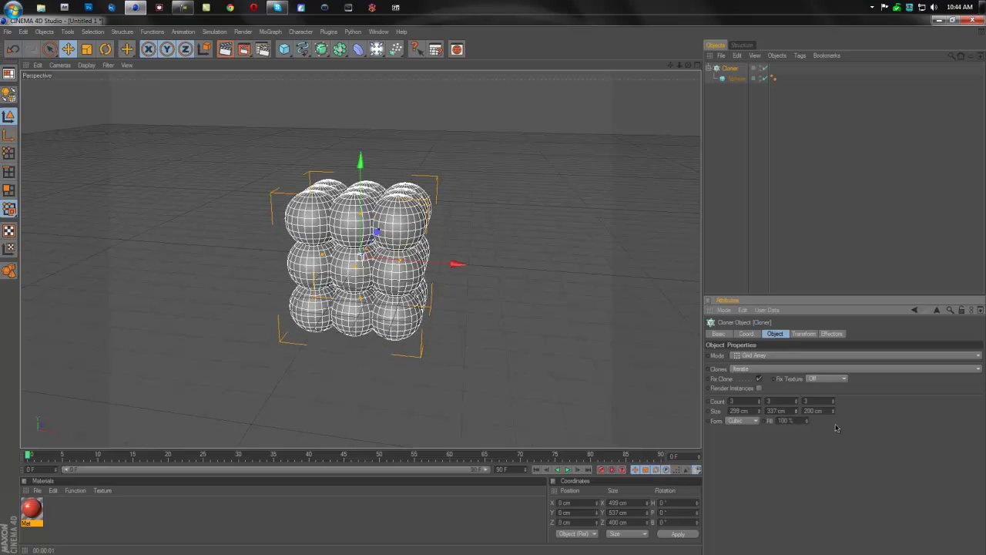
mouse_move(833, 411)
left_mouse_down()
mouse_move(831, 343)
mouse_move(834, 419)
left_mouse_up()
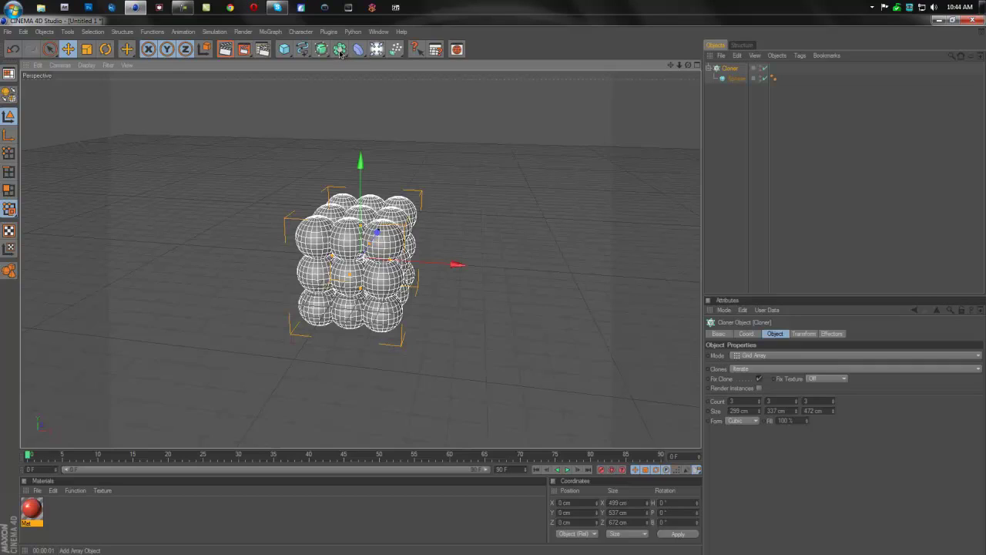
Step: Add a Metaball, parent the Cloner under it, and select the Metaball
left_click_drag(344, 53, 466, 80)
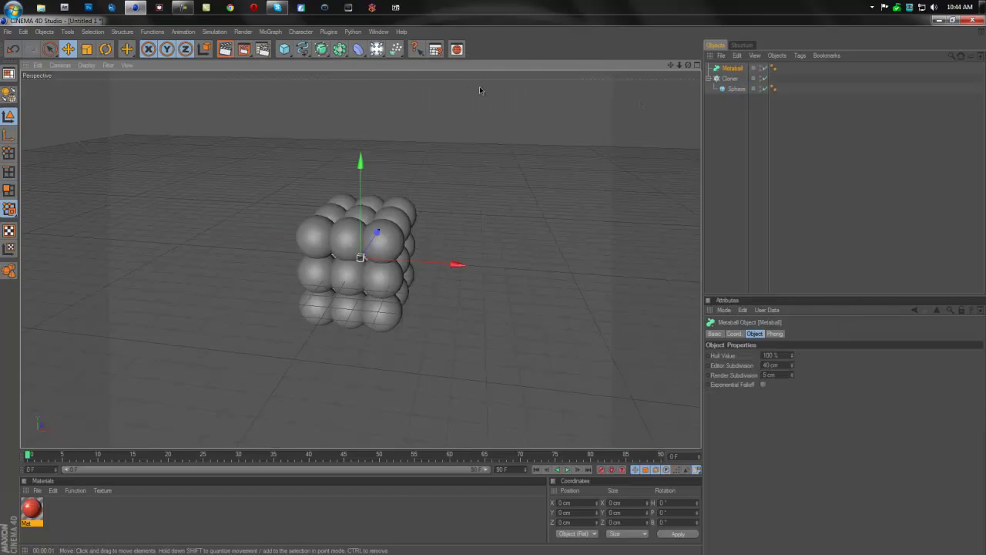
left_click(729, 78)
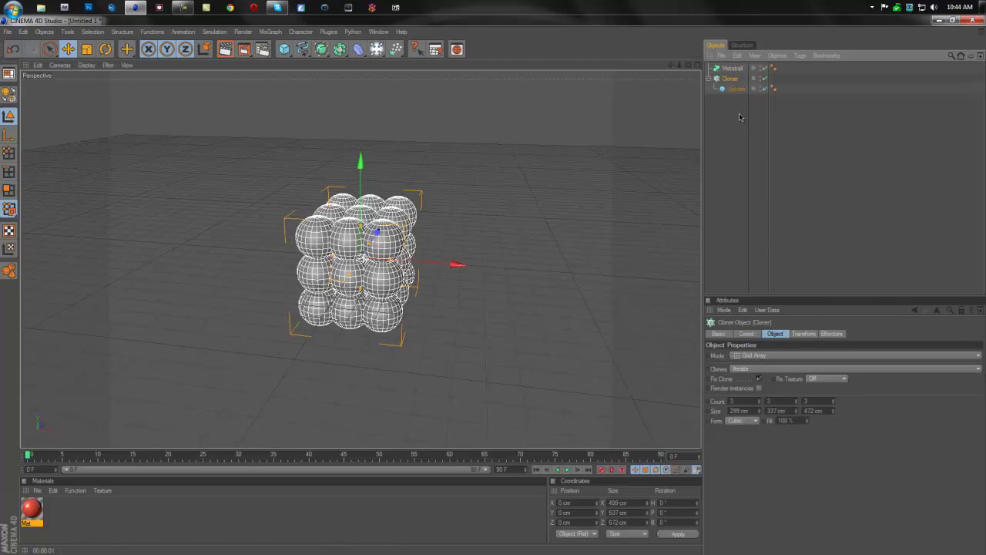
left_click_drag(729, 82, 738, 69)
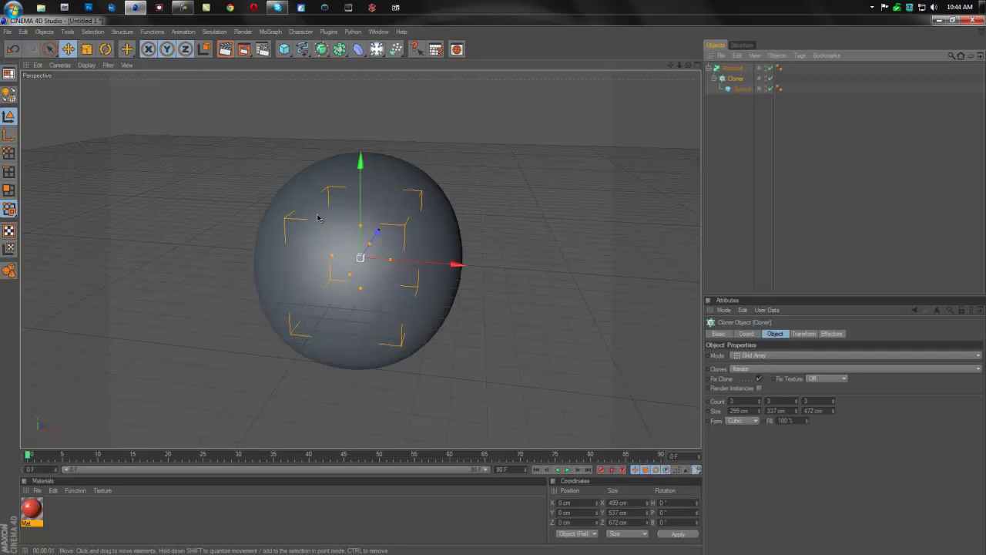
left_click(318, 220)
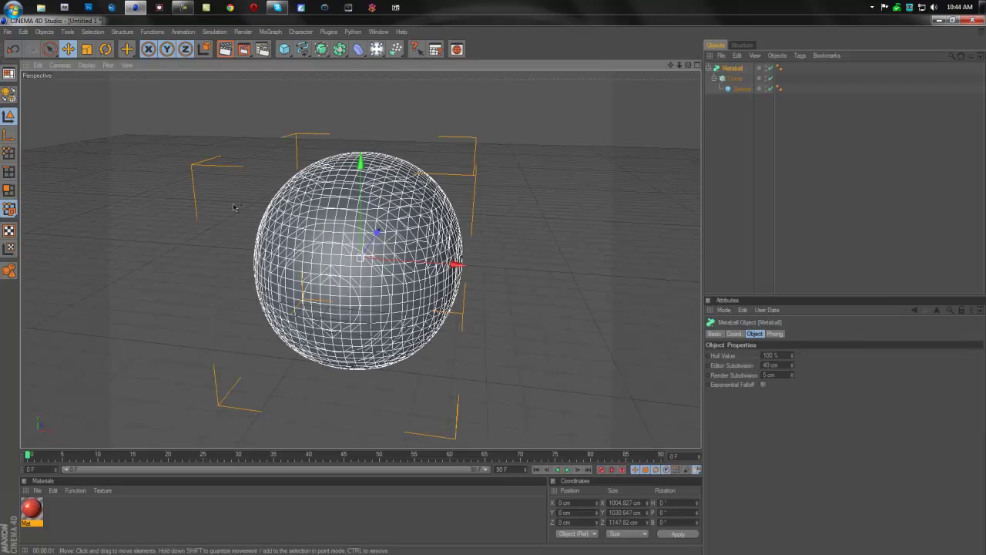
Step: Raise the Metaball Hull Value to 448%, inspect the lumpy blob, and reselect the Metaball
double_click(774, 355)
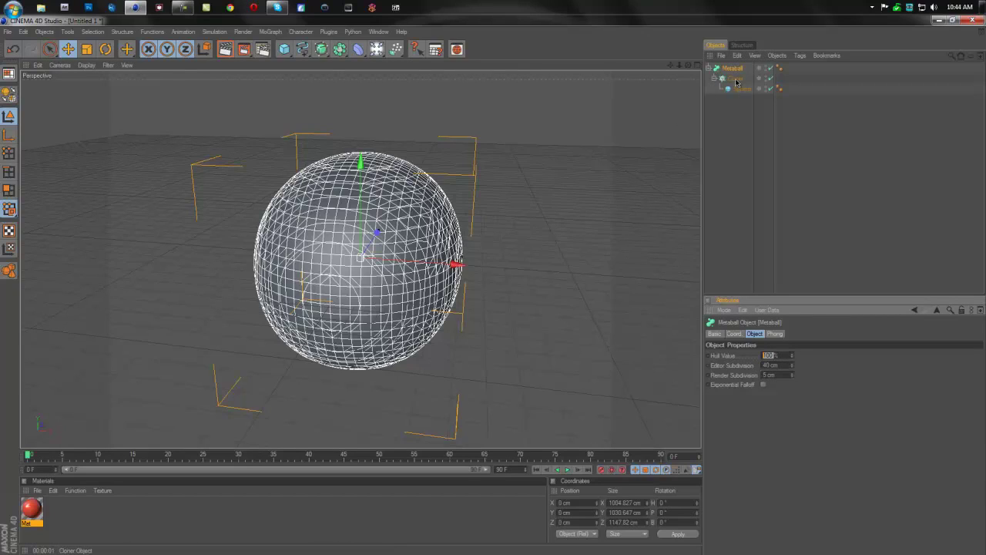
left_click_drag(792, 357, 792, 353)
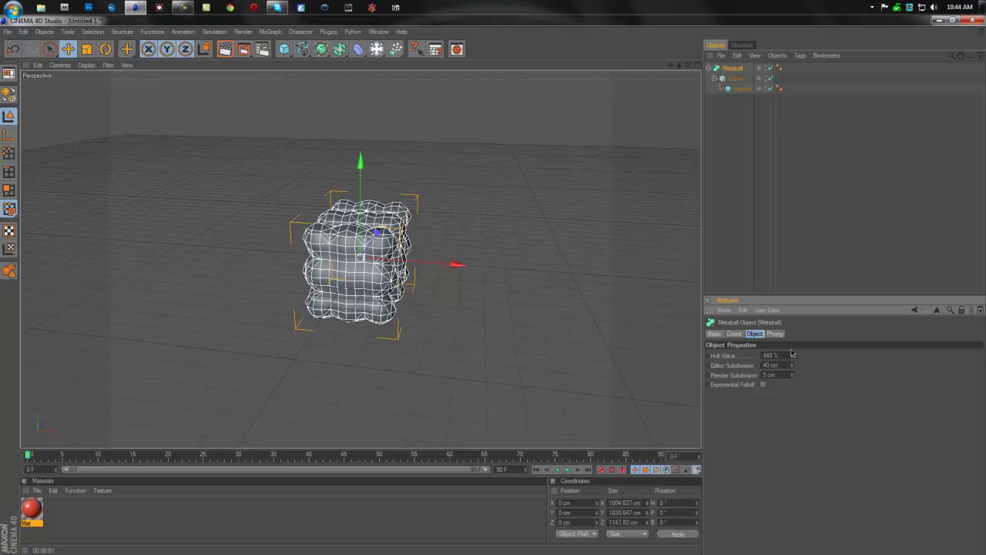
left_click(433, 229)
scroll(420, 233, "up", 2)
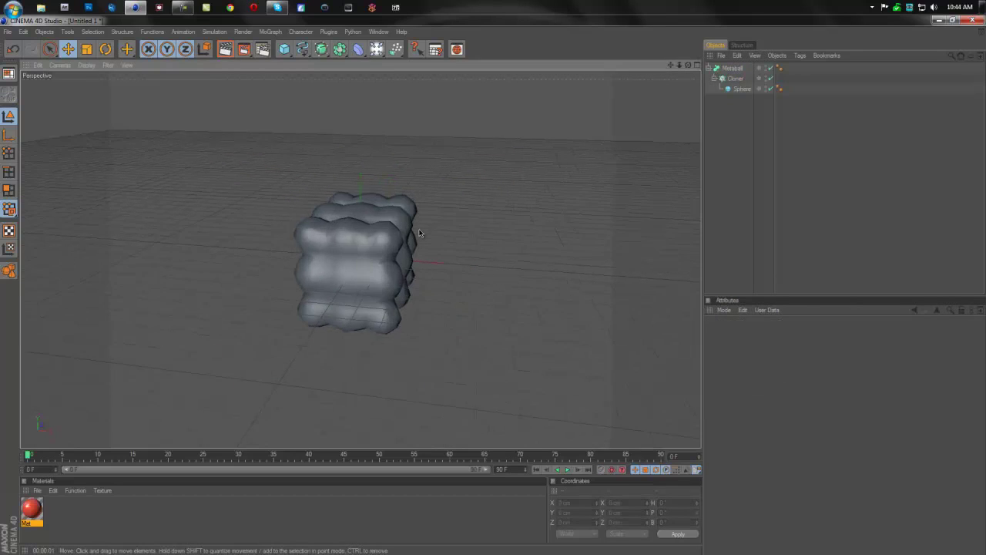
left_click_drag(462, 262, 462, 150, "alt")
left_click(732, 69)
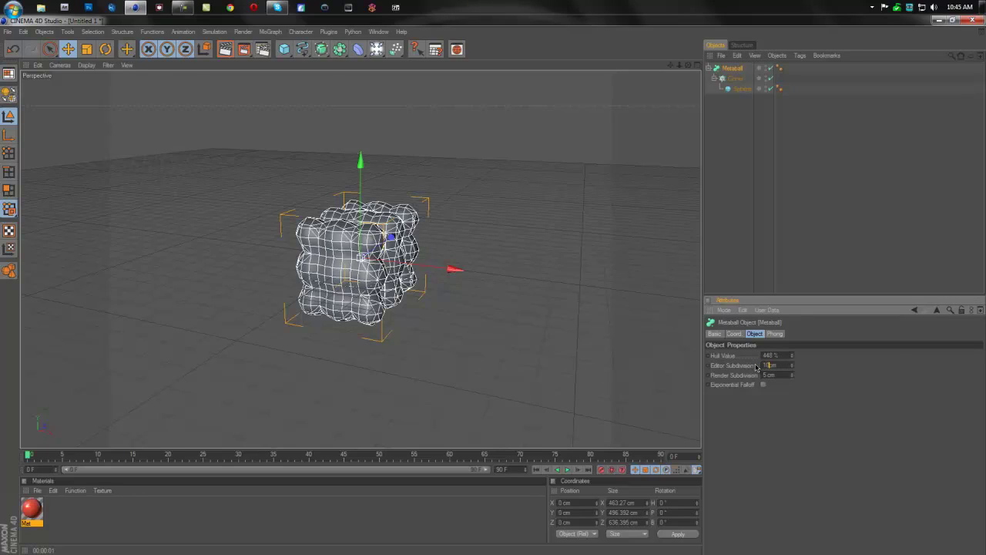
Step: Set the Metaball's Editor Subdivision to 10 cm, then settle on 7 cm
type("10")
key("Return")
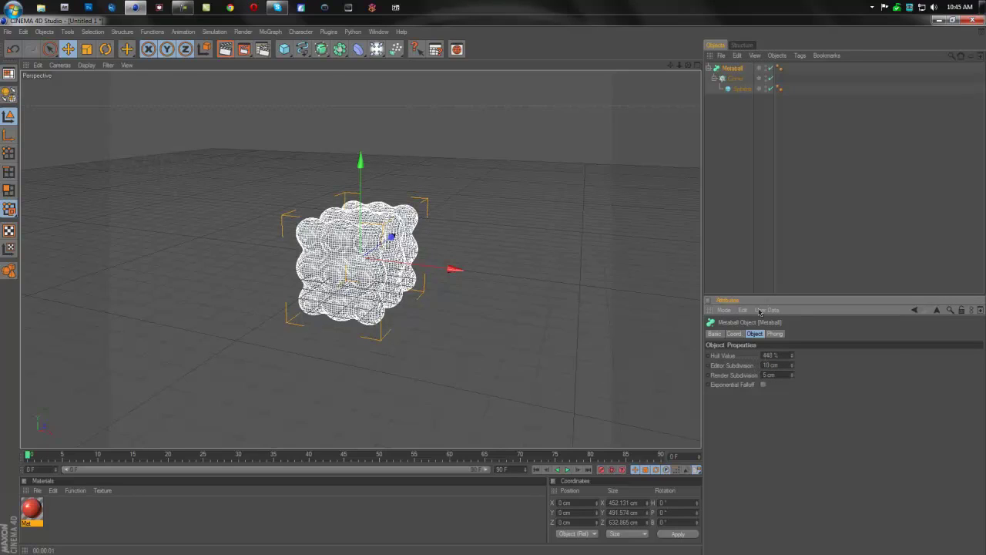
double_click(768, 366)
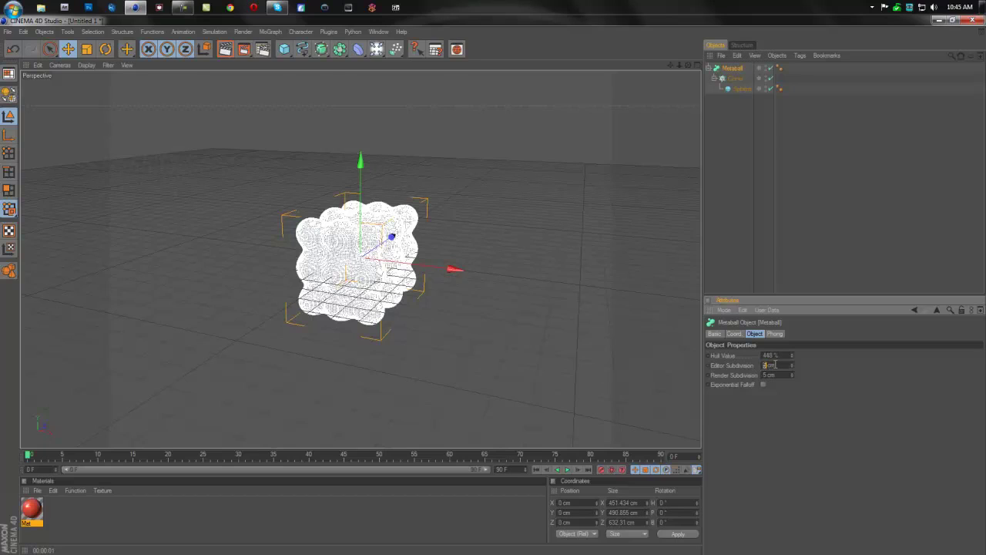
key("Return")
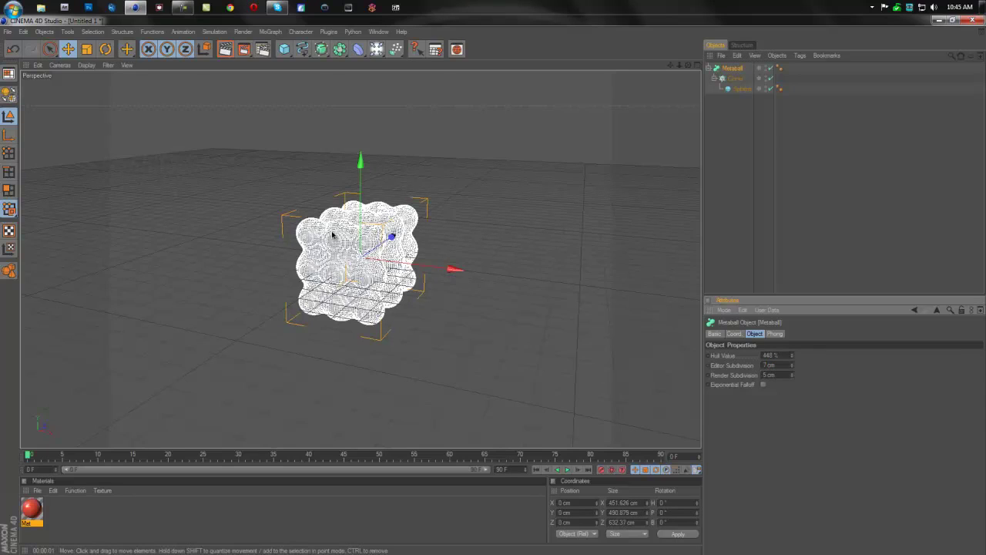
left_click_drag(333, 235, 330, 237, "alt")
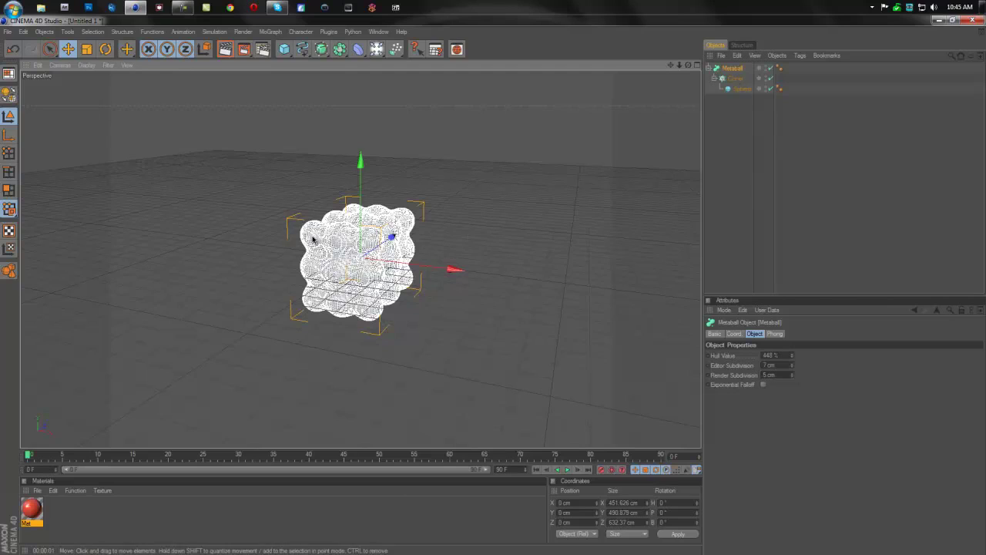
Step: With the Cloner selected, add a MoGraph Random effector to jitter the spheres
left_click(735, 79)
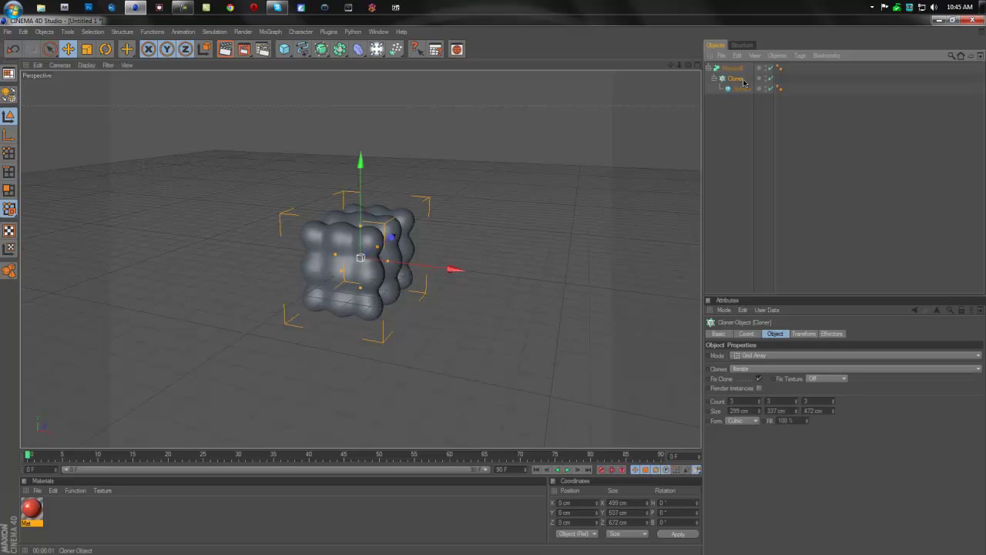
left_click(270, 33)
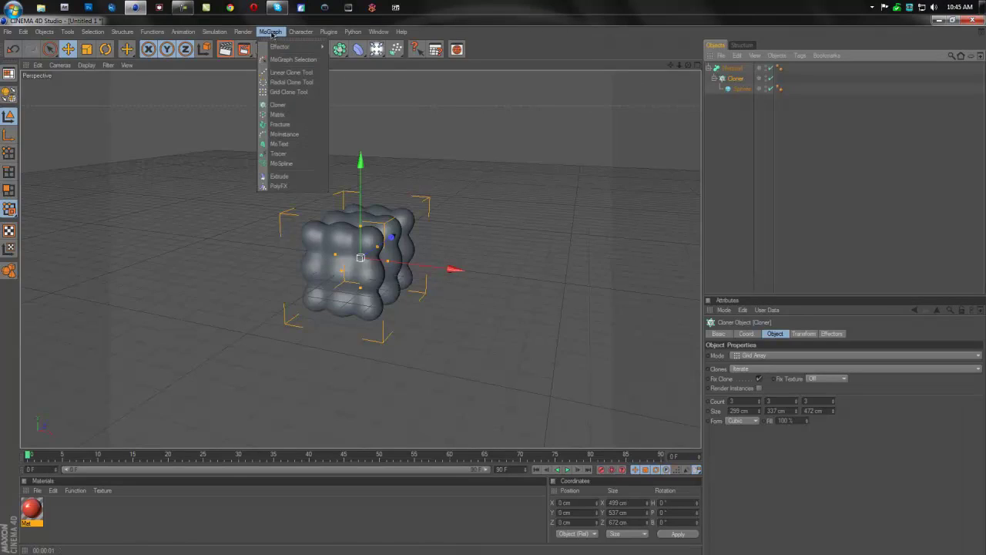
mouse_move(281, 51)
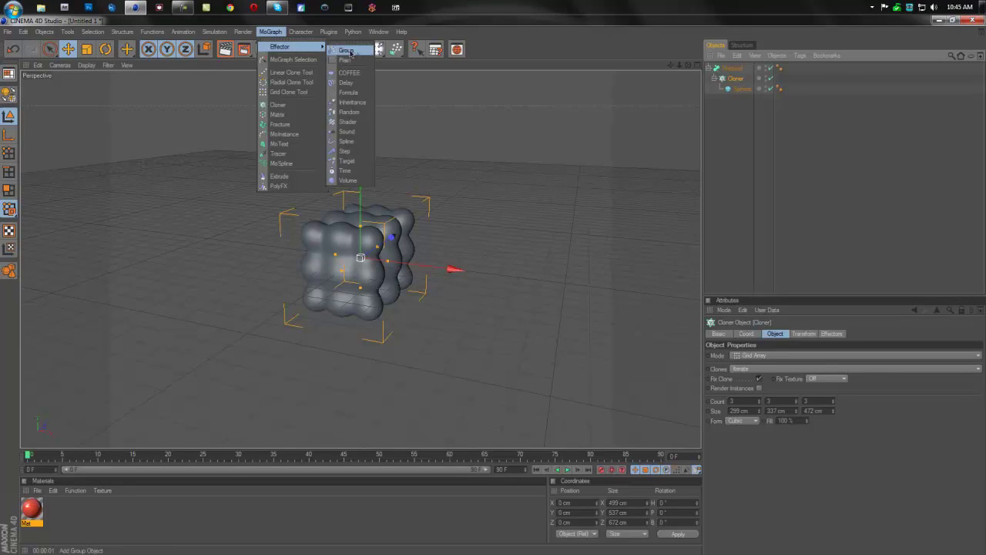
left_click(348, 112)
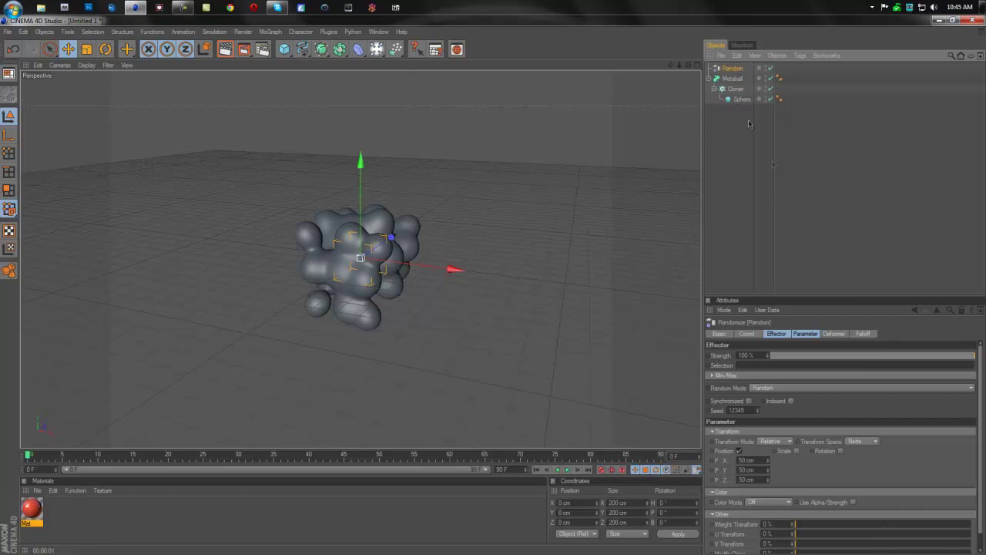
Step: Set the Random effector's position spread to 100 cm on X and about 274 cm on Y
left_click(779, 335)
left_click(805, 333)
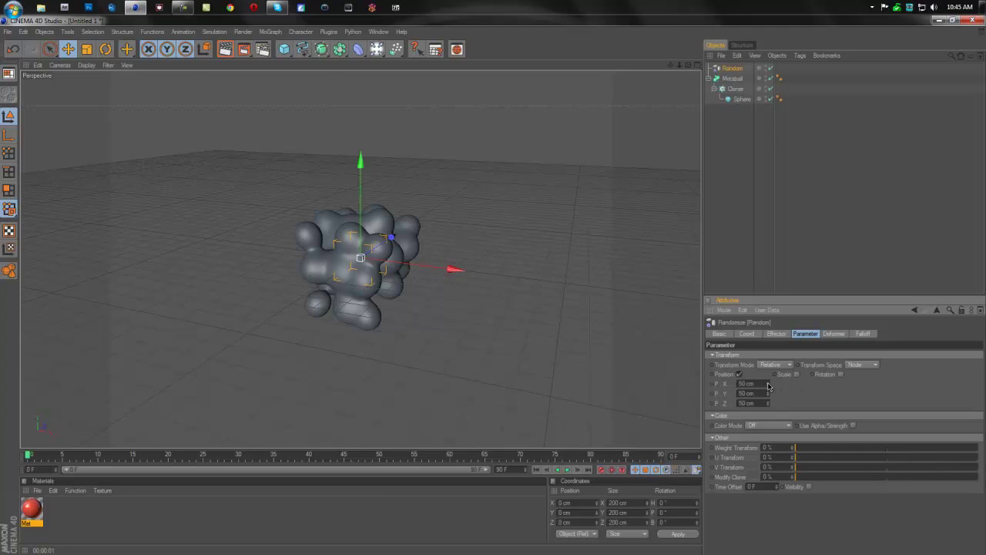
left_click_drag(768, 385, 781, 454)
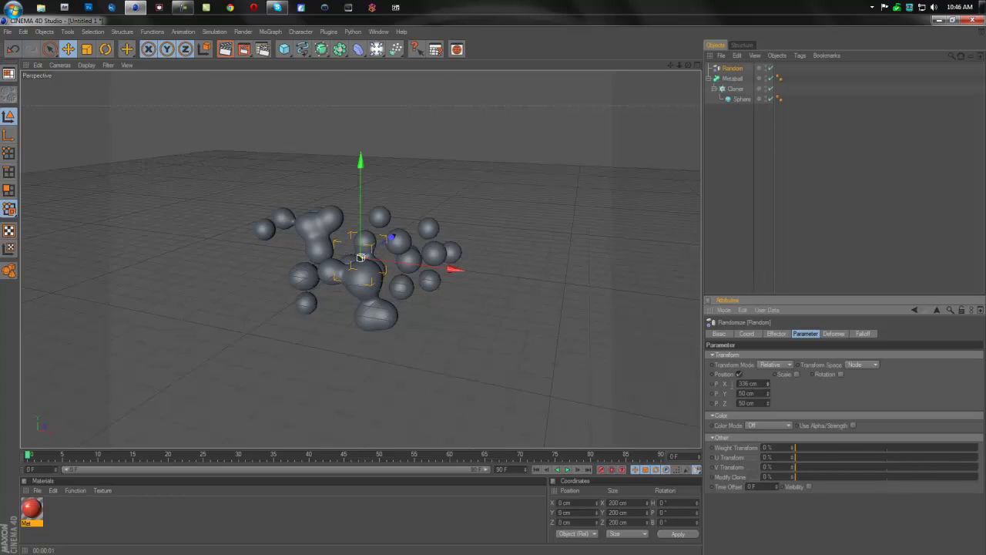
double_click(748, 383)
type("50")
key("Return")
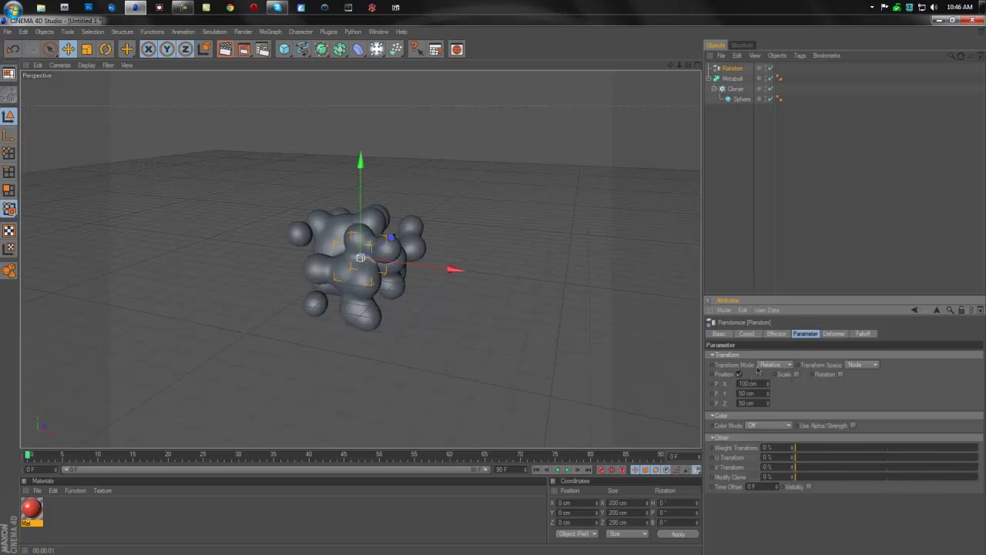
left_click_drag(768, 394, 776, 448)
left_click_drag(764, 393, 768, 461)
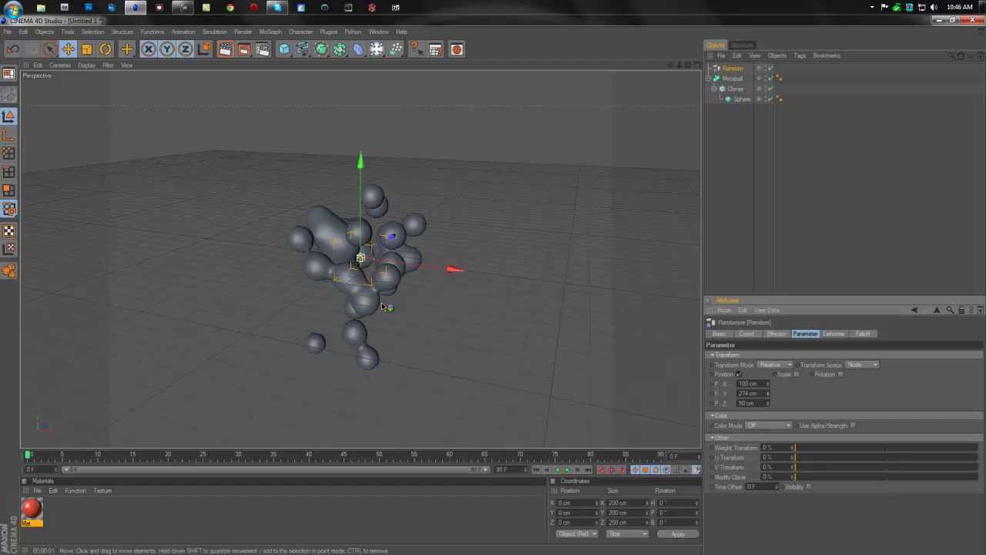
Step: Enable uniform random Scale at 0.38 and dismiss the Windows notification
left_click(796, 374)
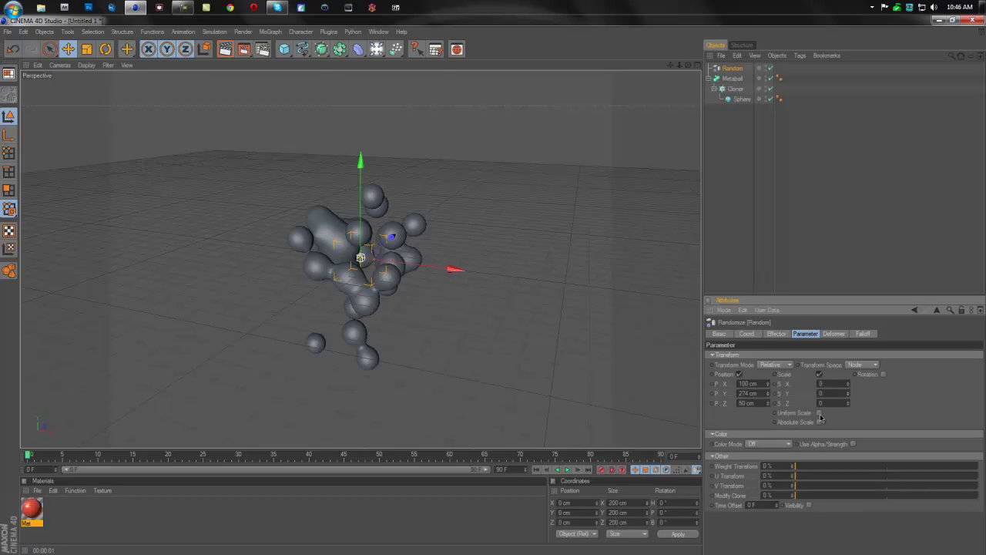
left_click(819, 414)
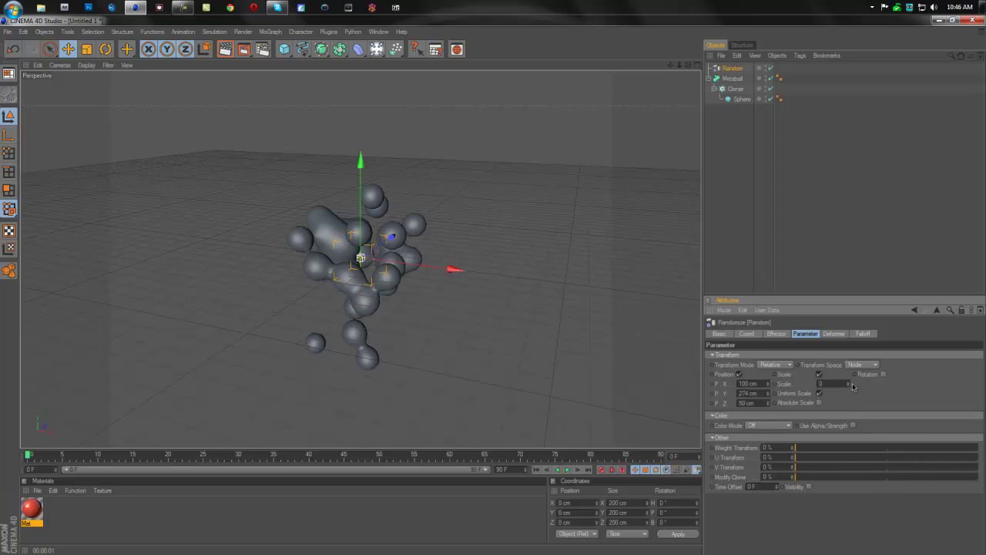
mouse_move(848, 385)
left_mouse_down()
mouse_move(848, 368)
mouse_move(850, 384)
left_mouse_up()
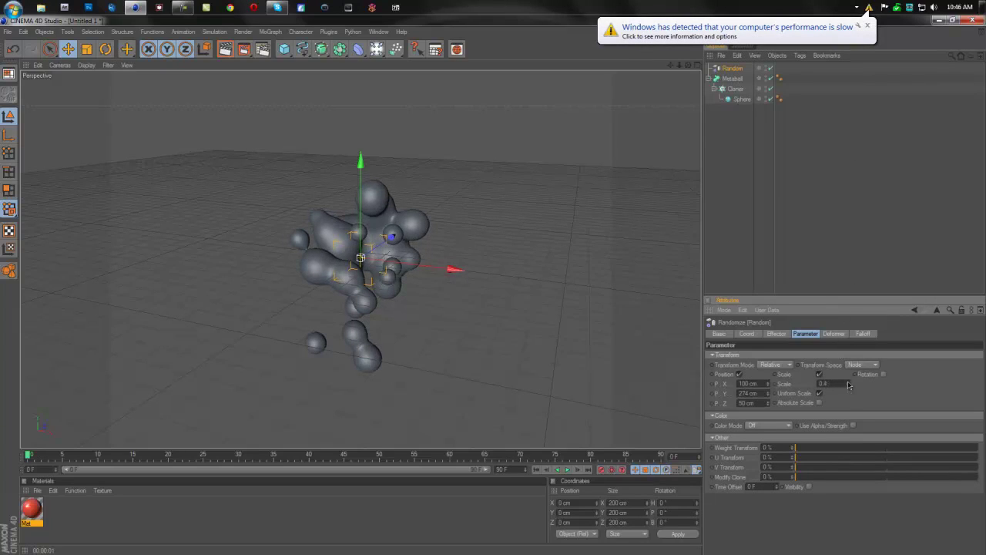
left_click(866, 25)
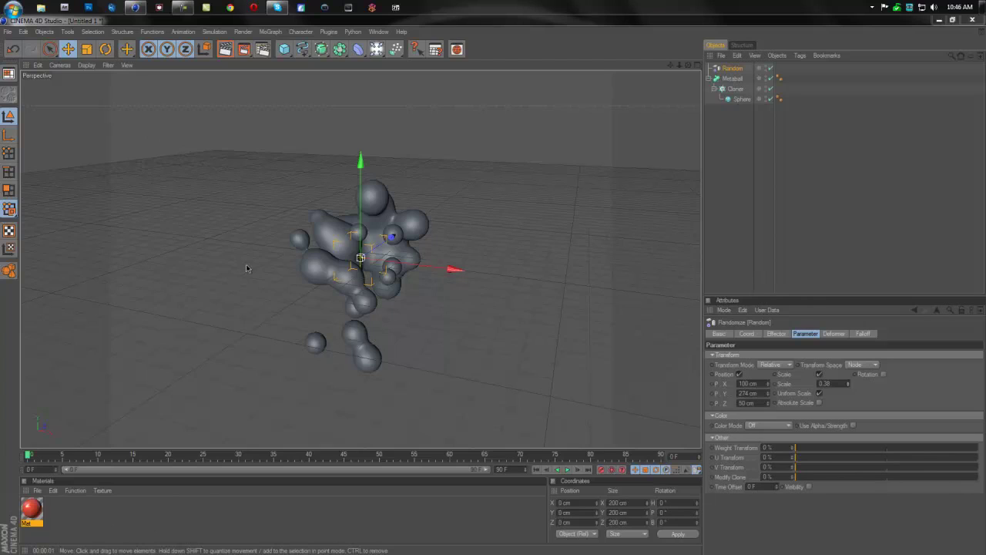
Step: Assign the red material to the Metaball and render the view, showing red blobs on black
left_click_drag(32, 508, 334, 234)
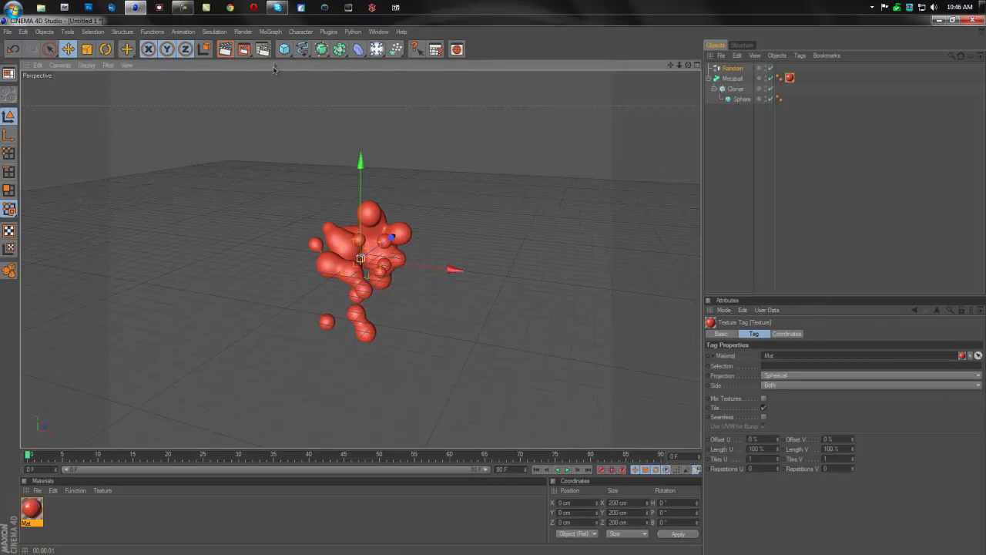
left_click(225, 48)
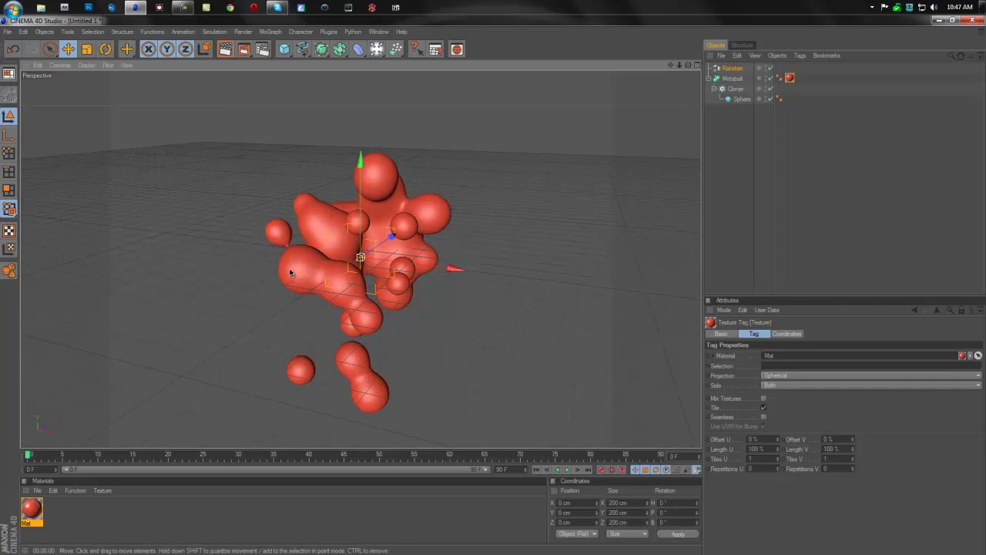
left_click(225, 49)
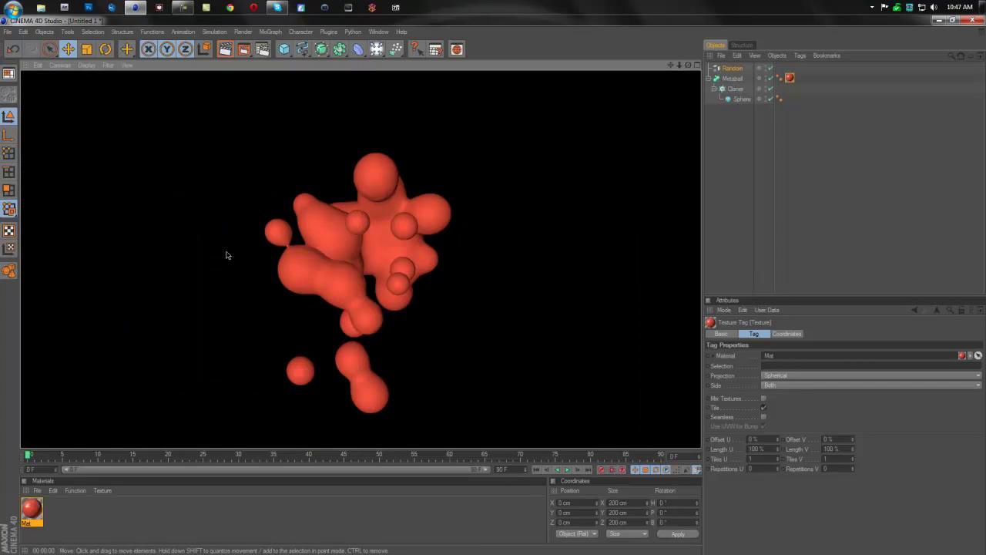